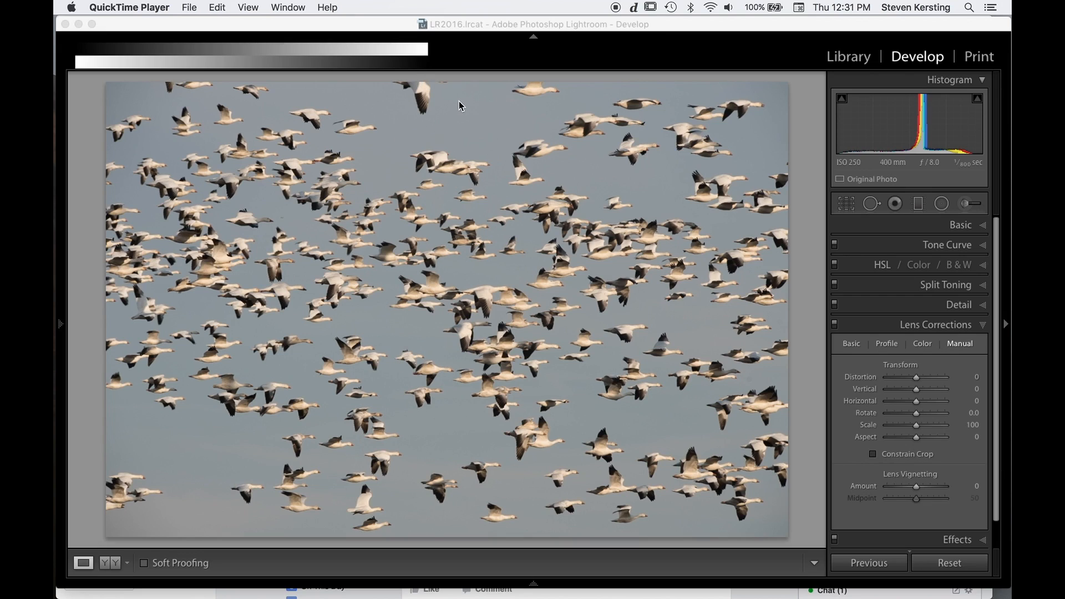
Clone the group of three geese near the photo's centre over the cut-off goose at the upper edge with Spot Removal.
click(870, 204)
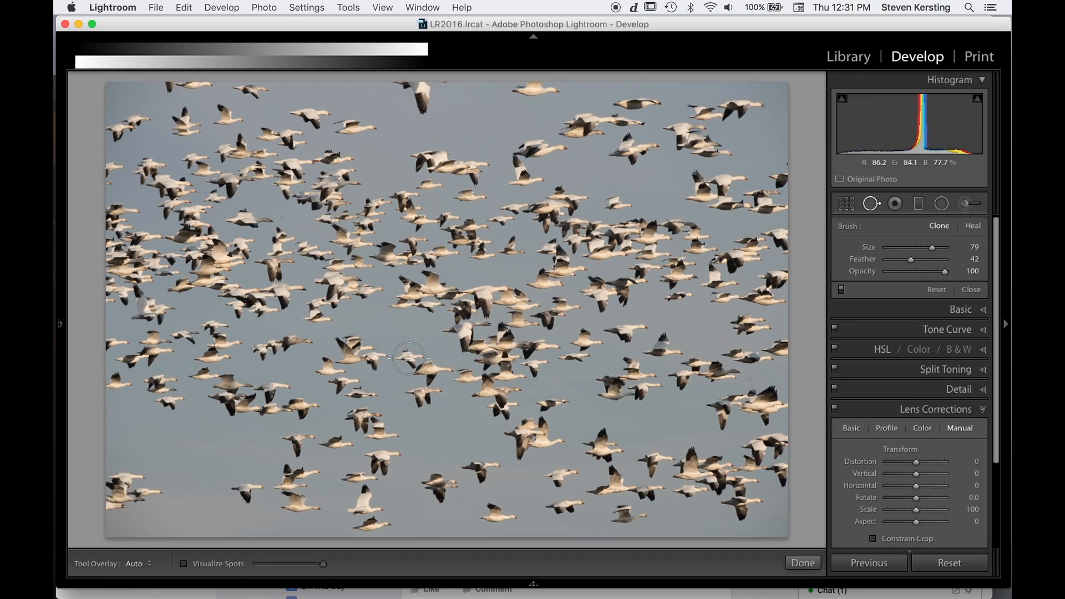
mouse_move(409, 358)
mouse_down()
mouse_move(438, 372)
mouse_move(419, 396)
mouse_up()
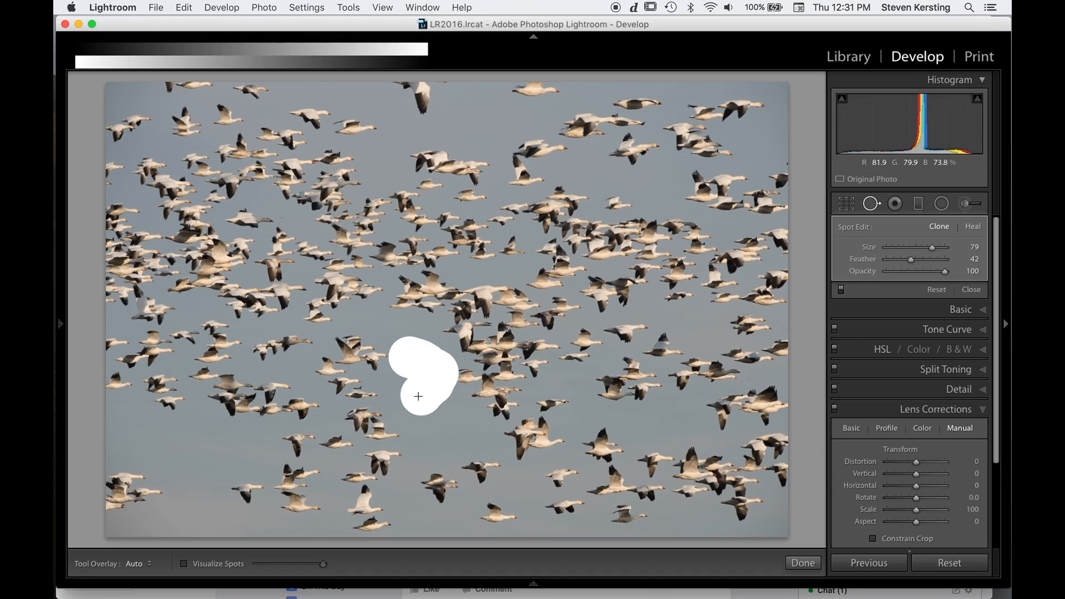
mouse_move(418, 396)
mouse_down()
mouse_move(433, 291)
mouse_move(431, 91)
mouse_up()
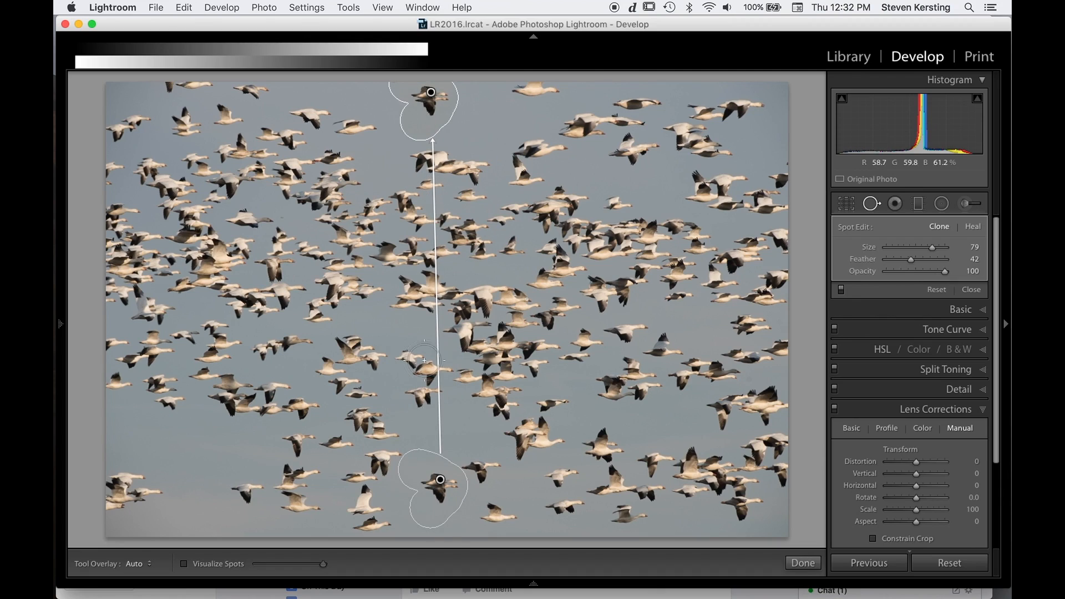
drag(440, 482, 431, 375)
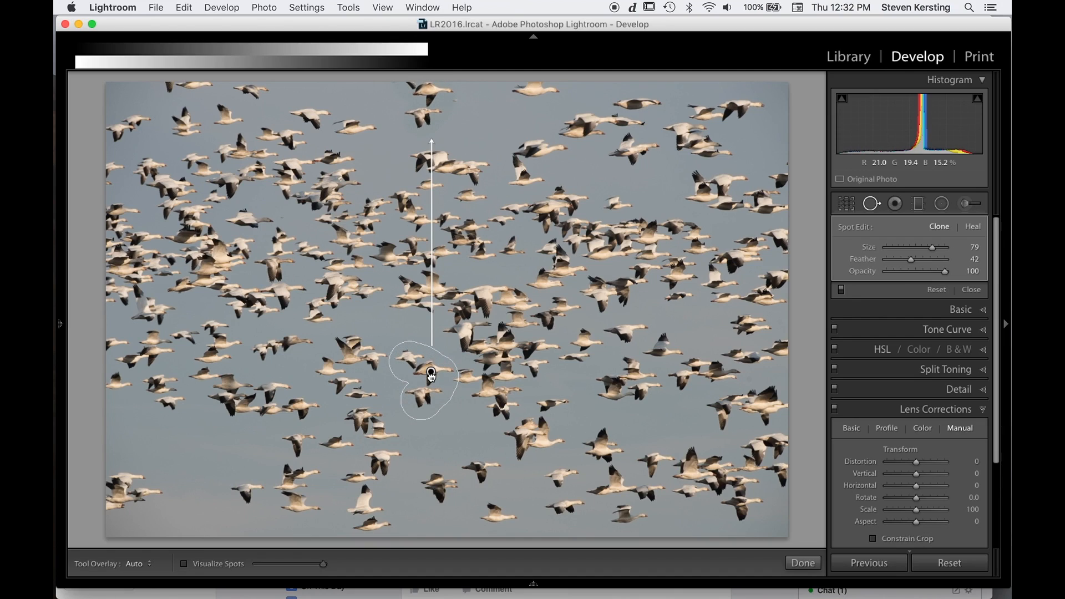
drag(431, 376, 431, 375)
drag(427, 118, 422, 132)
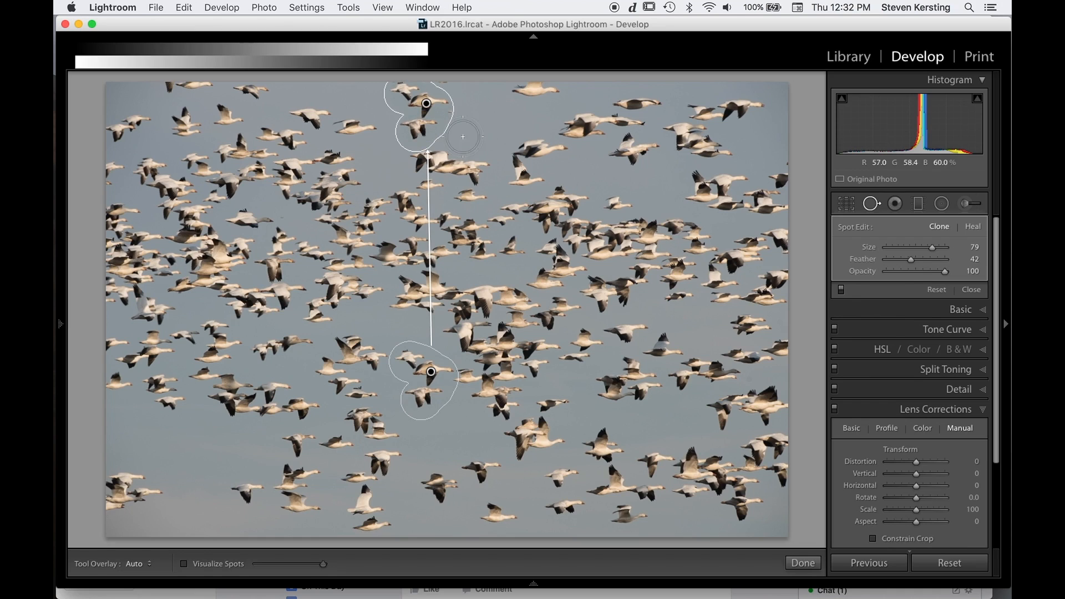
click(870, 205)
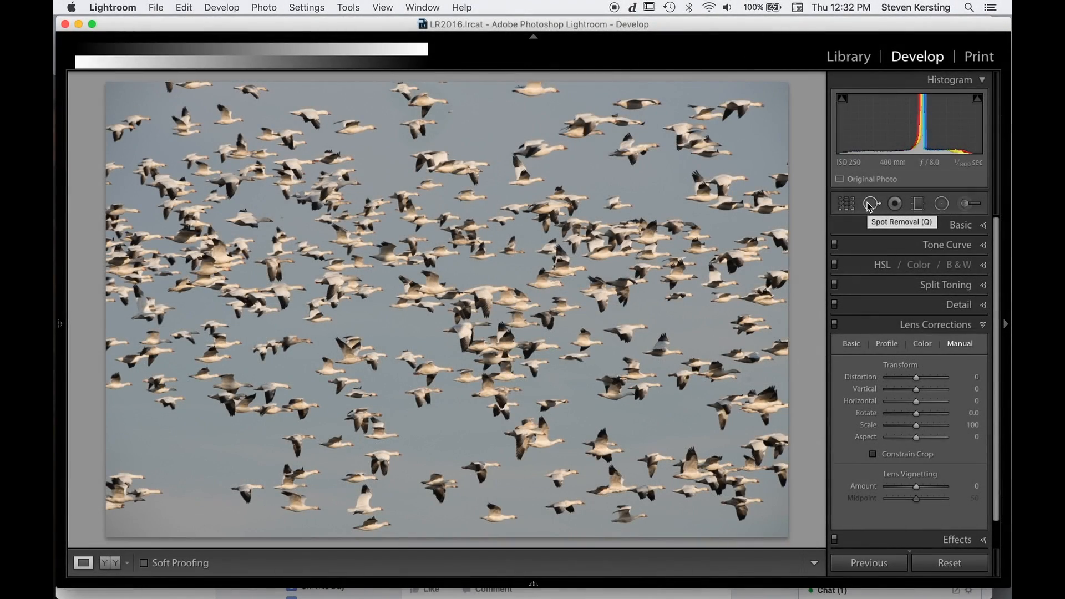
Shift the cloned three-goose patch at the photo's upper edge slightly to the left.
click(870, 205)
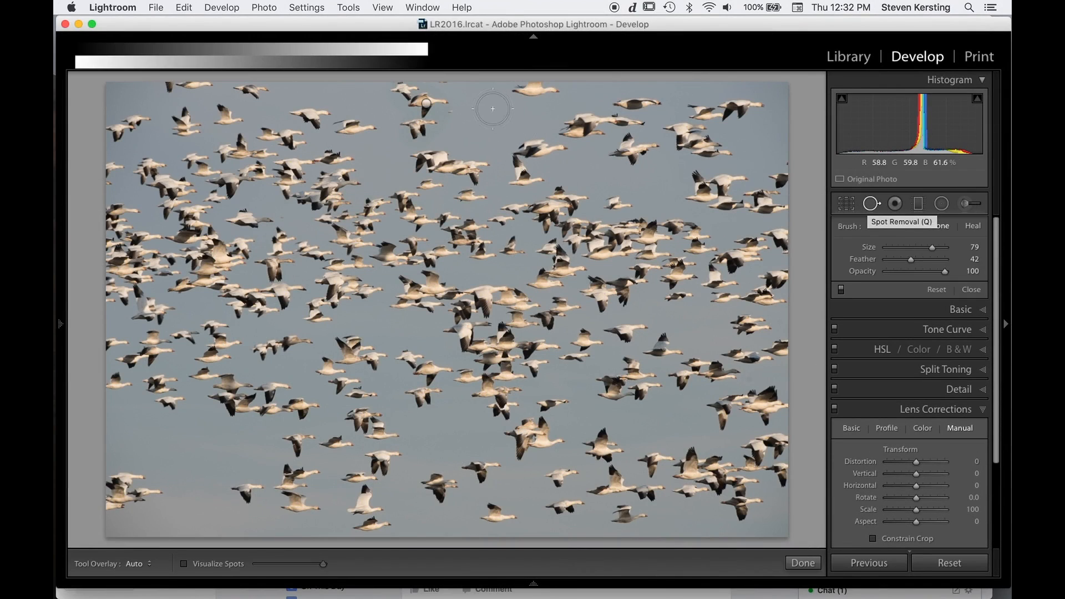
key(super+equal)
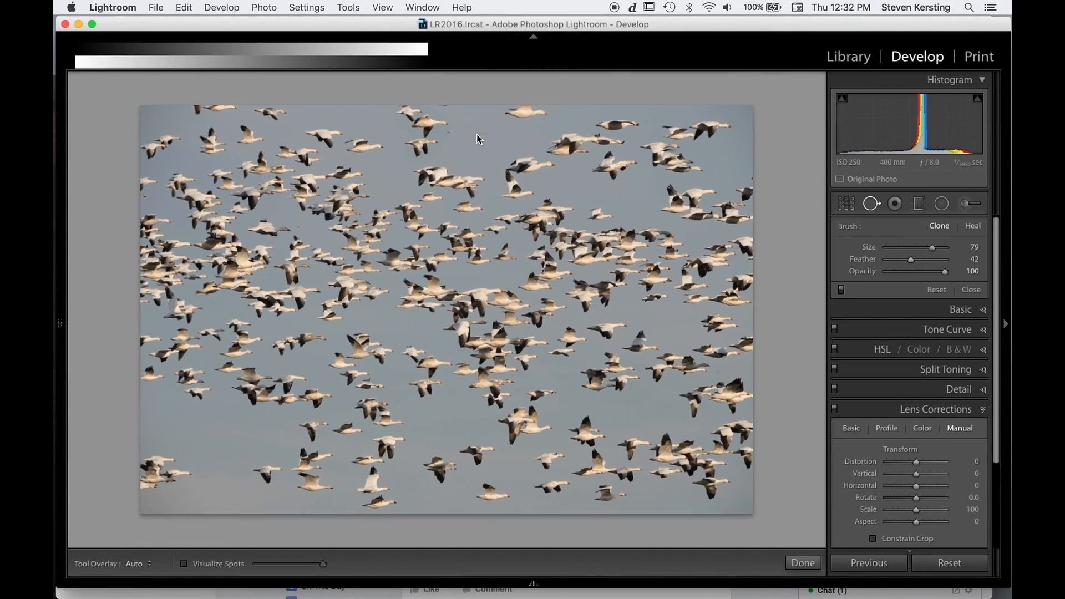
key(super+equal)
key(super+equal)
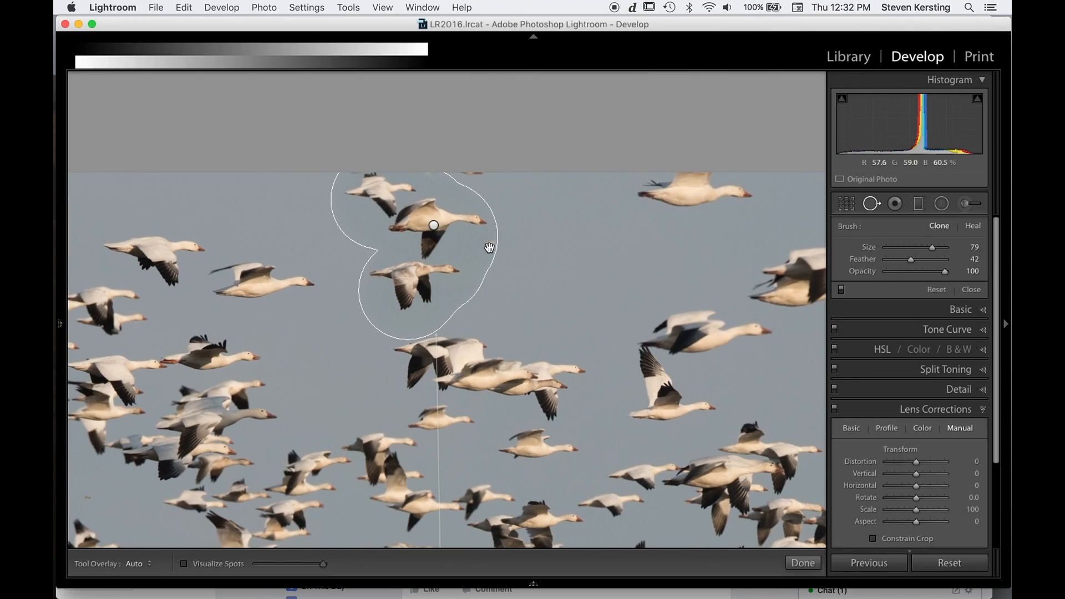
drag(445, 244, 441, 245)
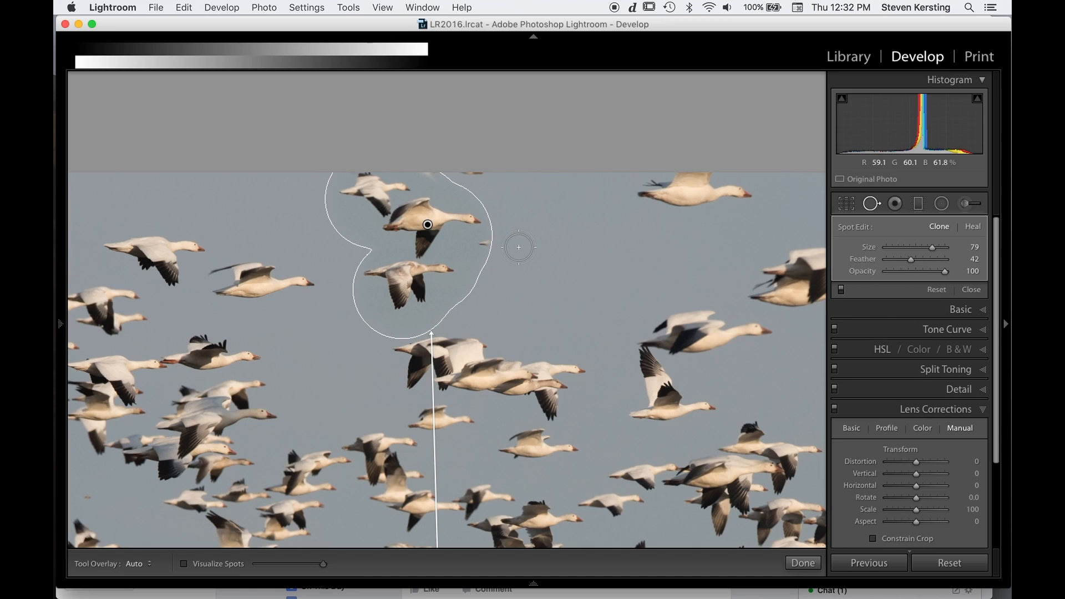
Clone clean sky over the stray goose fragments beside the cloned group and at the photo's edge, with Feather set to 99.
key(h)
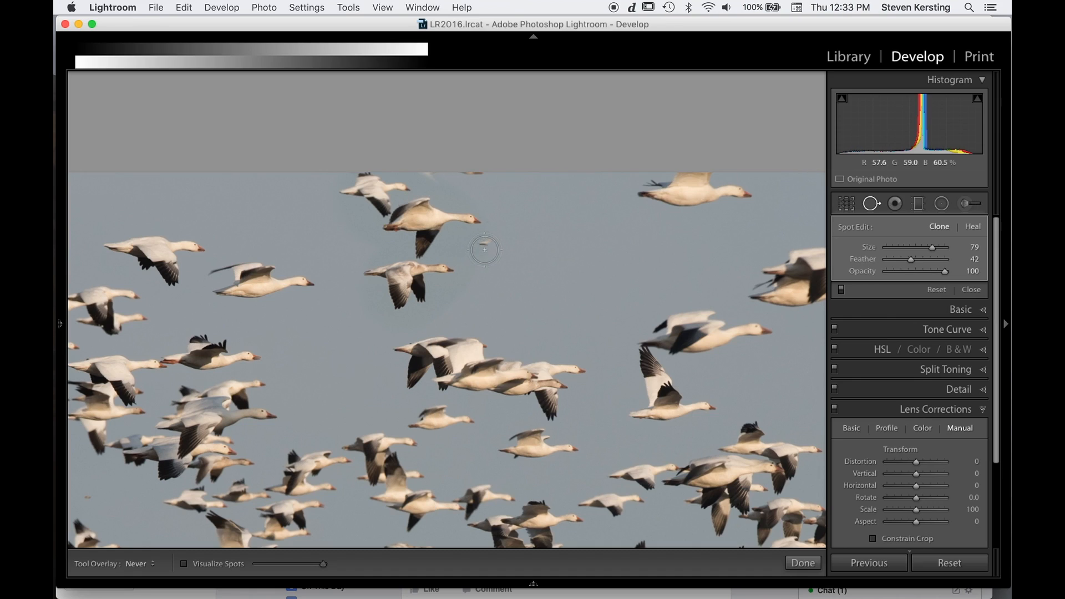
click(483, 248)
drag(481, 175, 433, 173)
key(h)
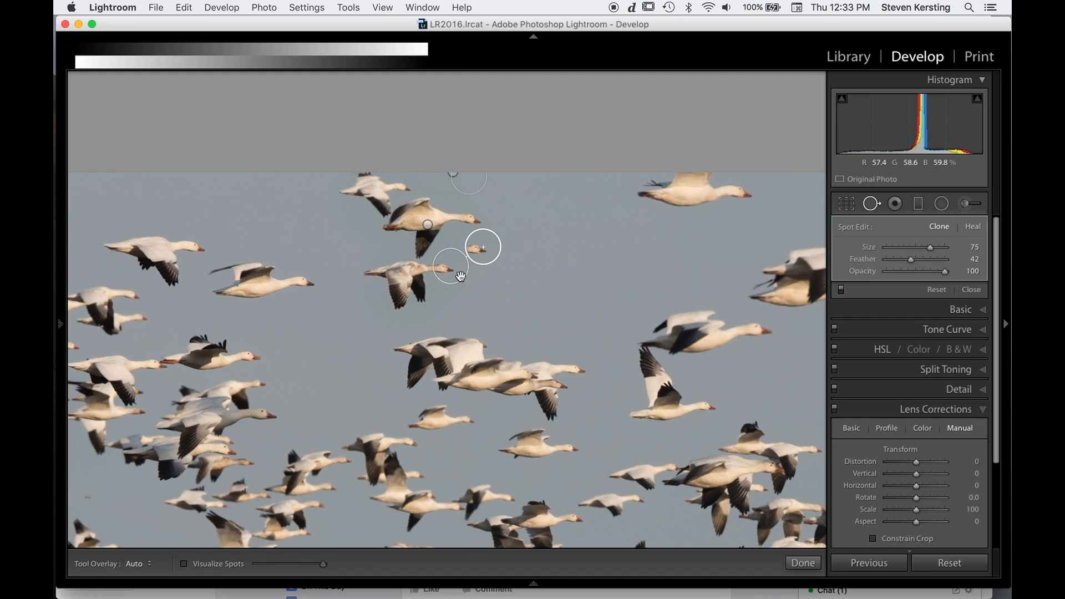
drag(493, 250, 527, 274)
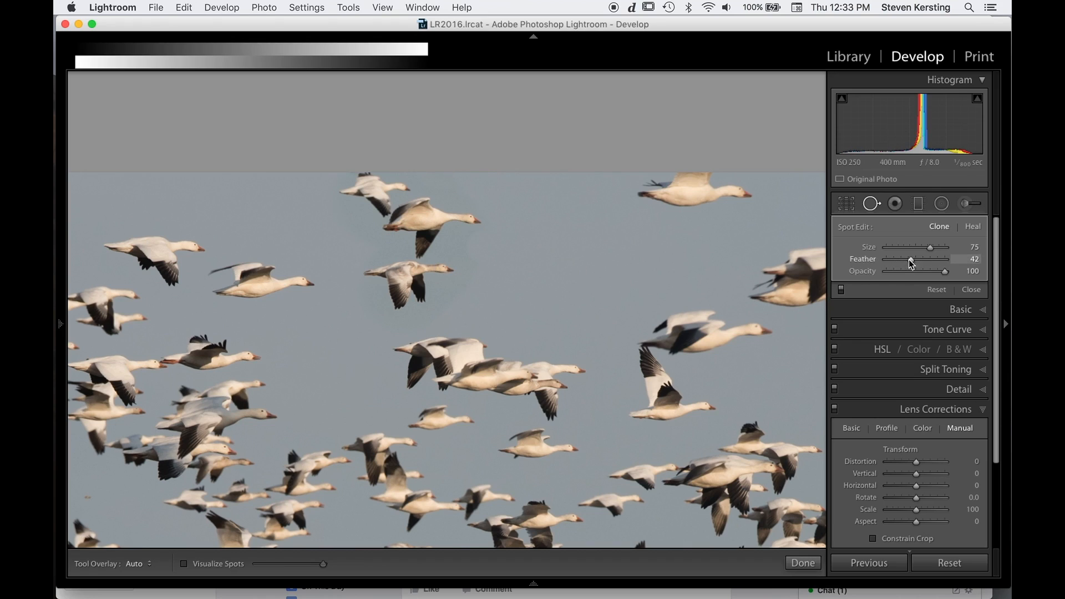
drag(909, 260, 942, 264)
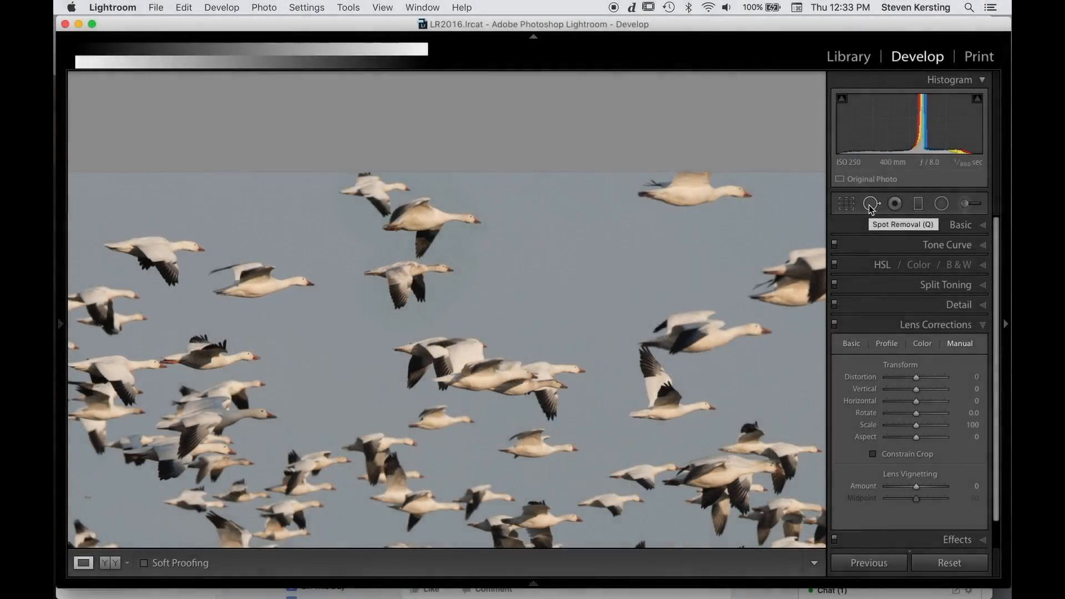
Clone a small patch from the body of the goose left of the cloned group onto its head, using size 14.
click(870, 205)
click(427, 323)
scroll(312, 308, down, 10)
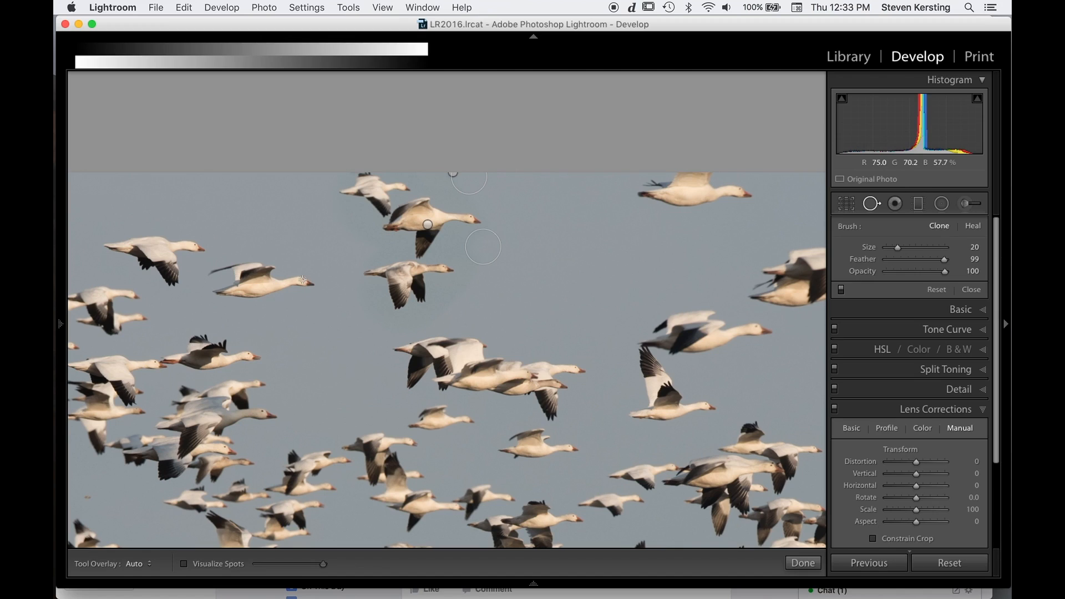
scroll(303, 280, down, 5)
scroll(304, 280, up, 3)
click(303, 280)
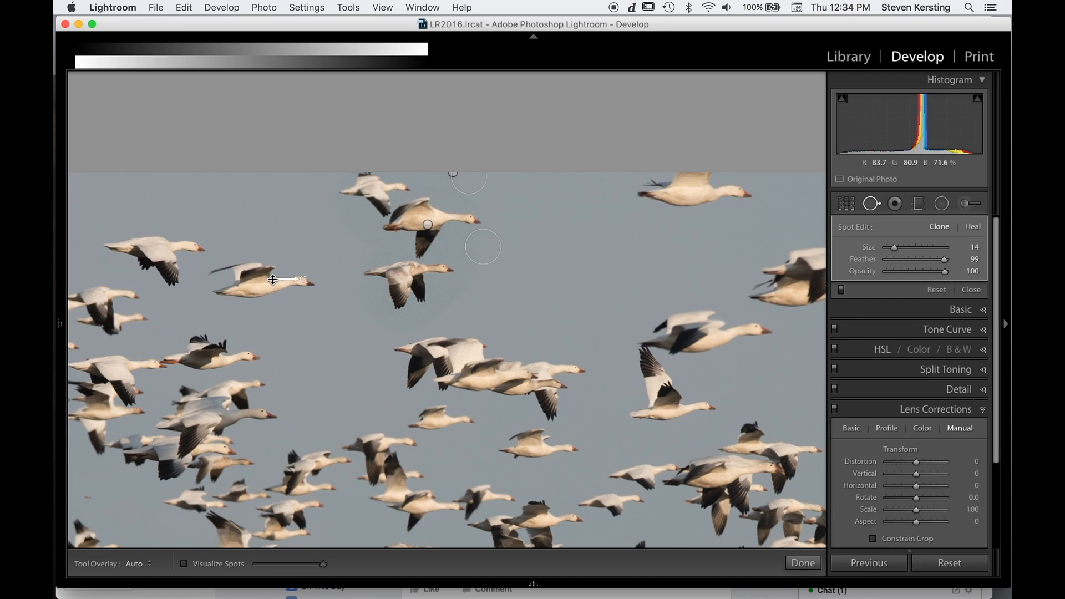
click(428, 224)
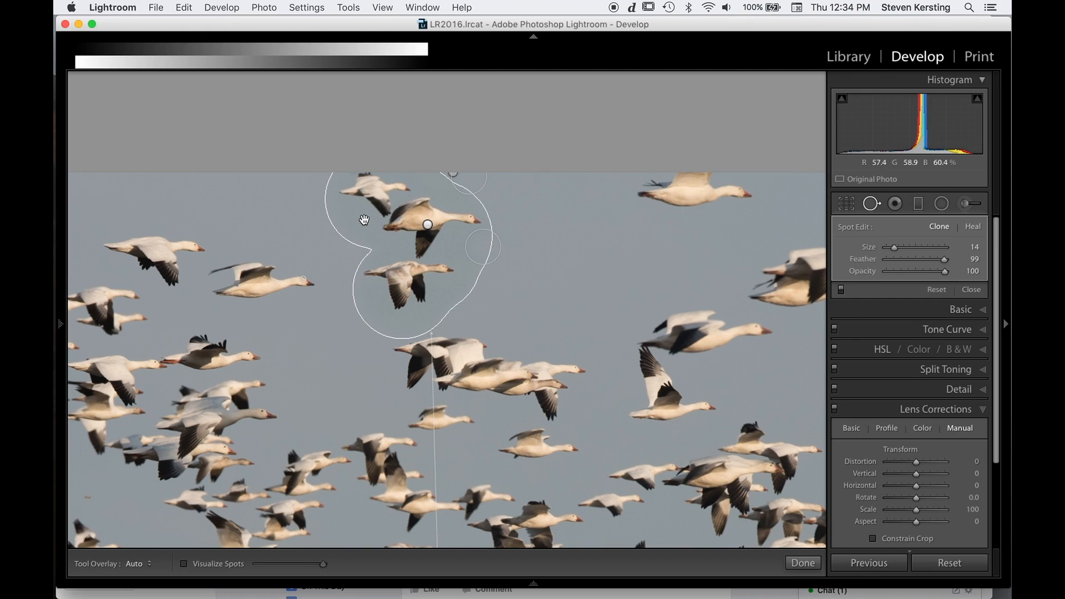
click(304, 279)
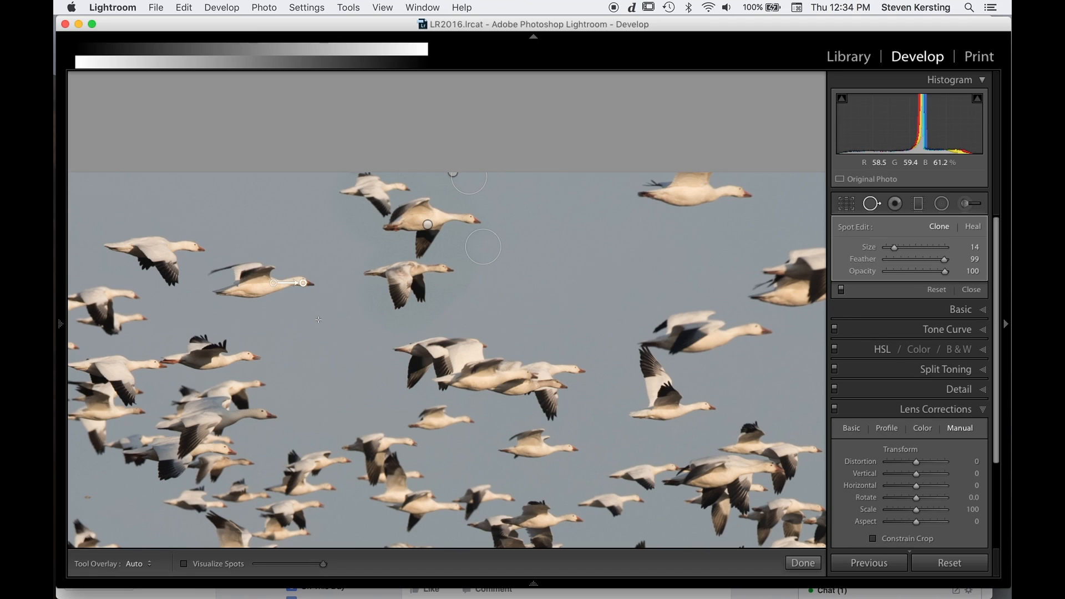
Examine the sky noise and cloned edges with Visualize Spots, in the full photo and close up.
key(super+Left)
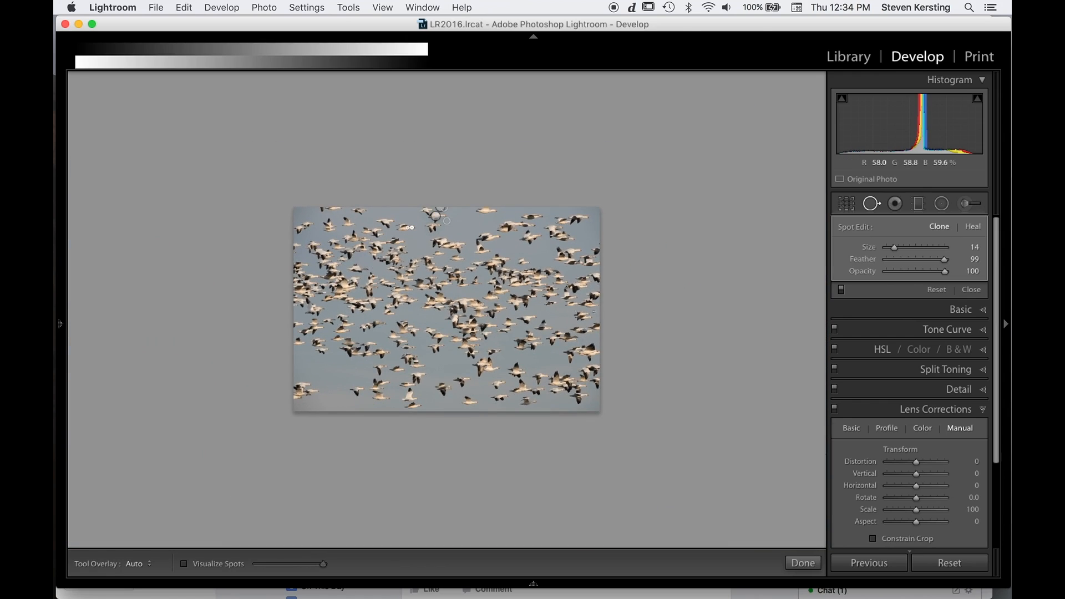
key(z)
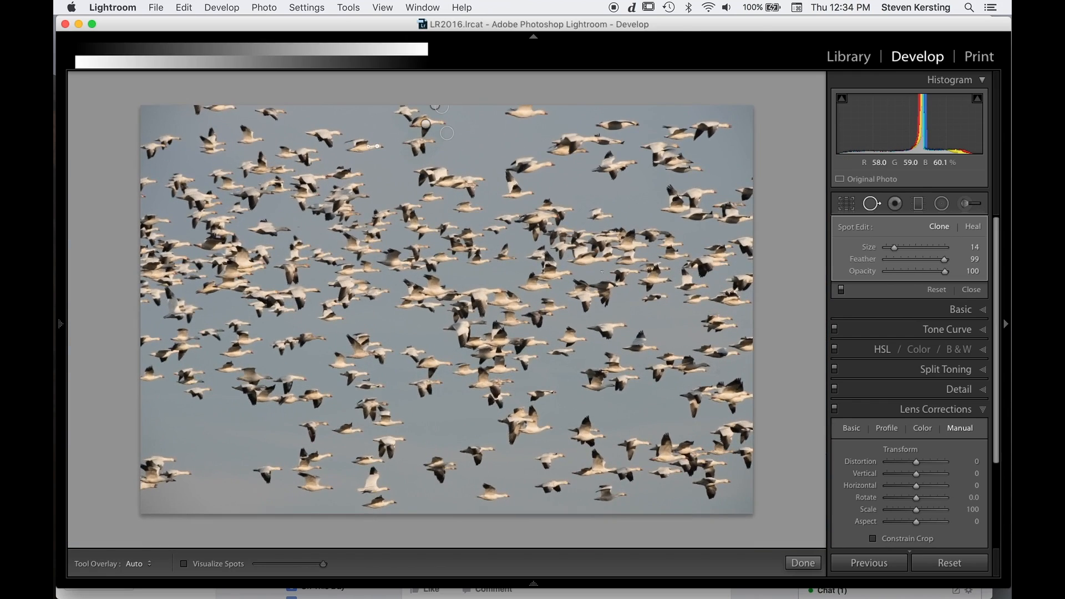
click(966, 390)
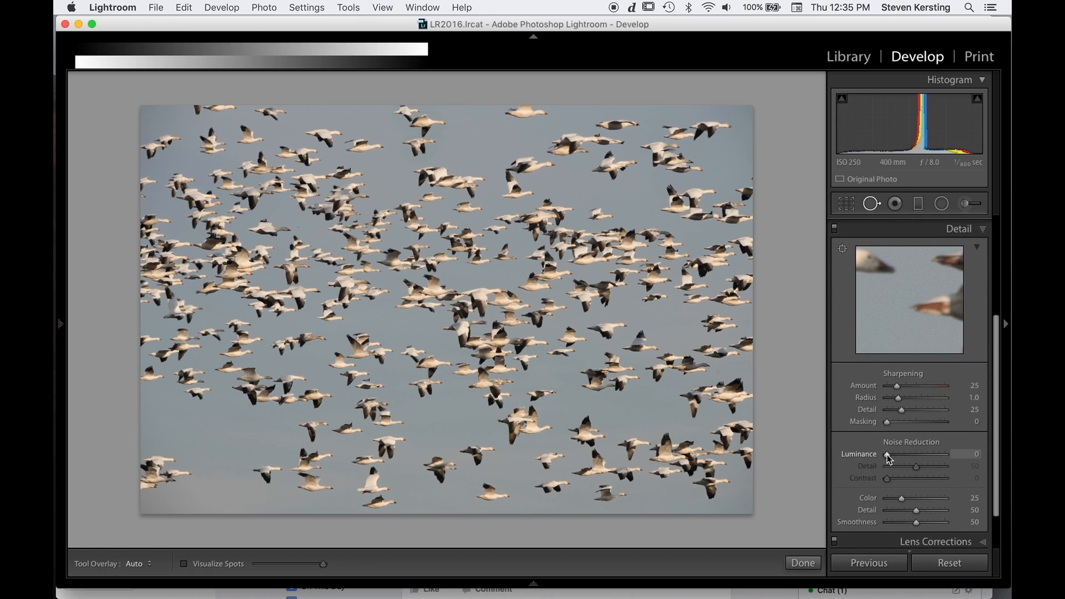
key(alt)
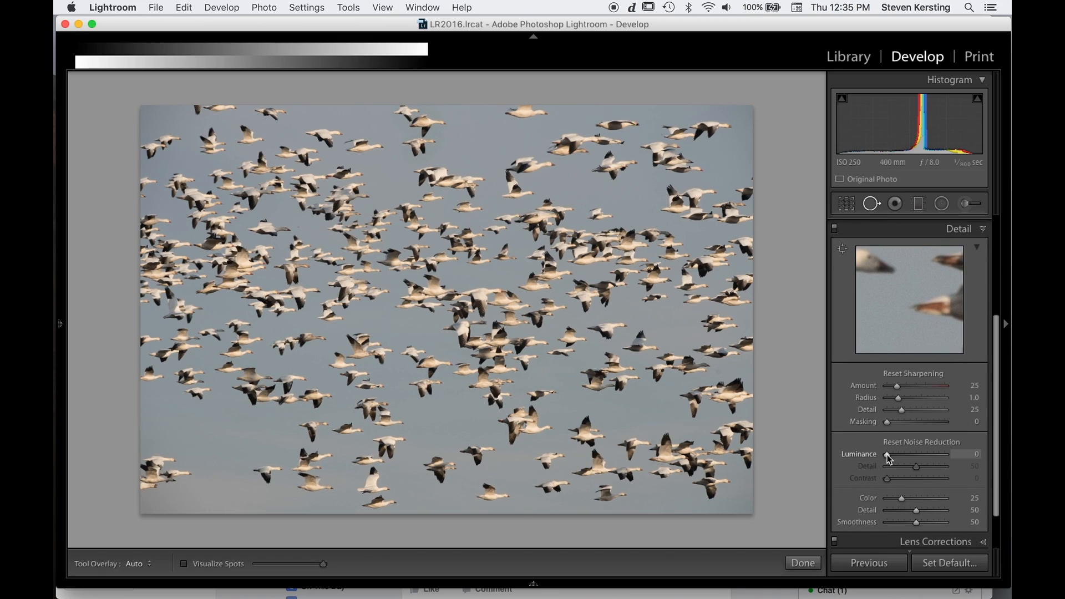
alt+click(886, 454)
click(184, 564)
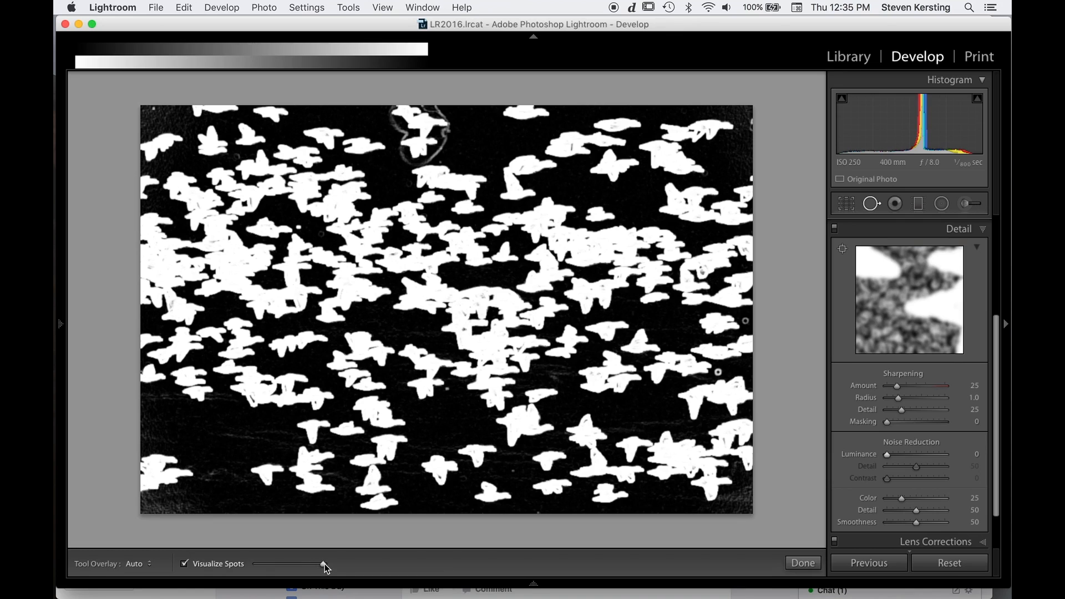
key(z)
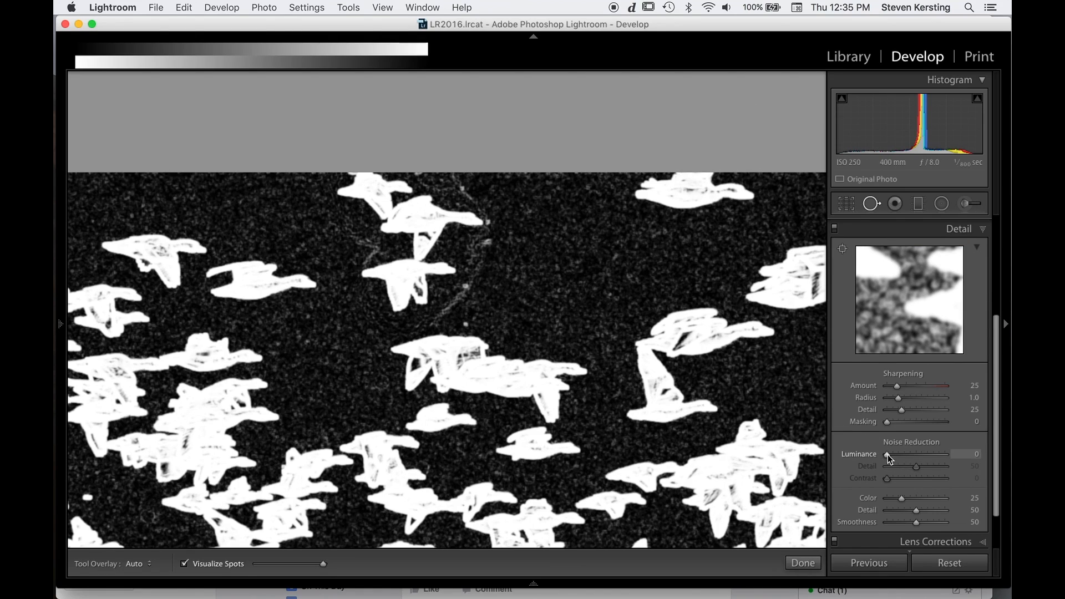
mouse_move(186, 560)
click(184, 564)
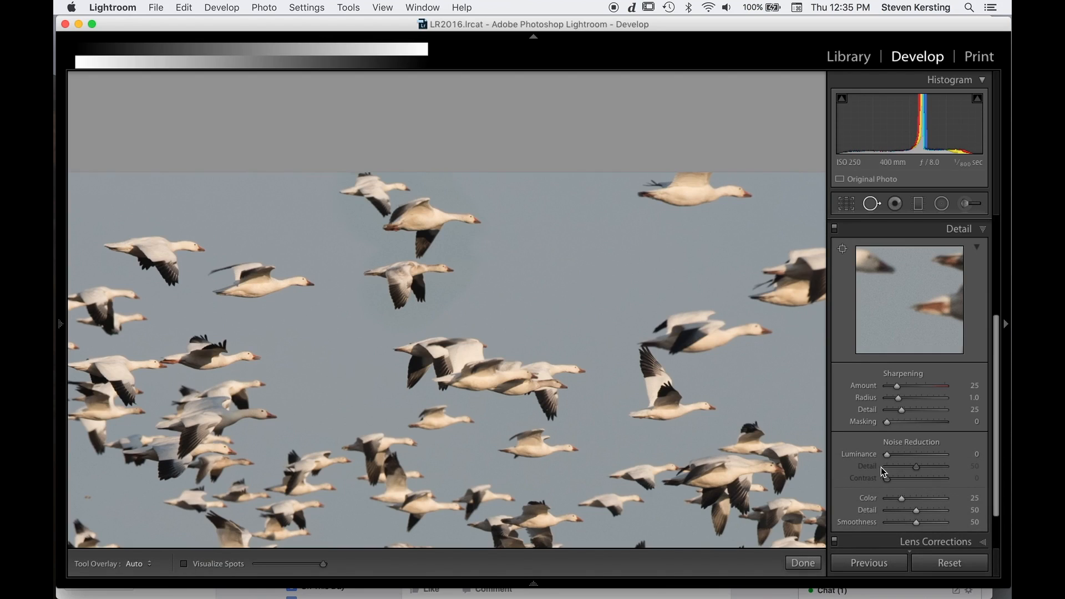
Set Luminance noise reduction to 39, using Visualize Spots to judge the sky noise.
alt+click(887, 455)
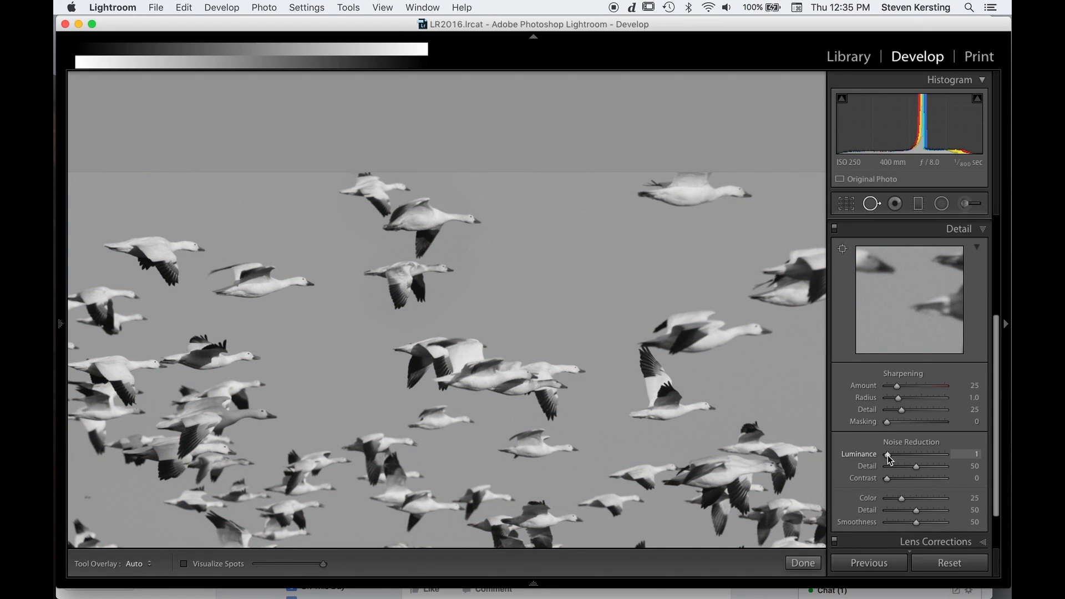
click(184, 564)
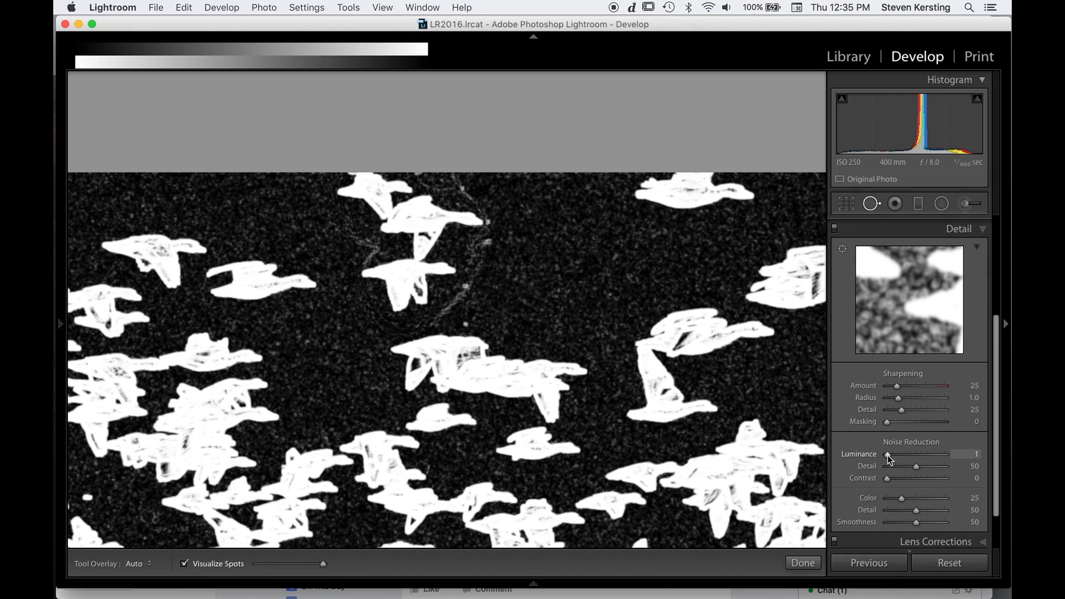
drag(888, 456, 906, 460)
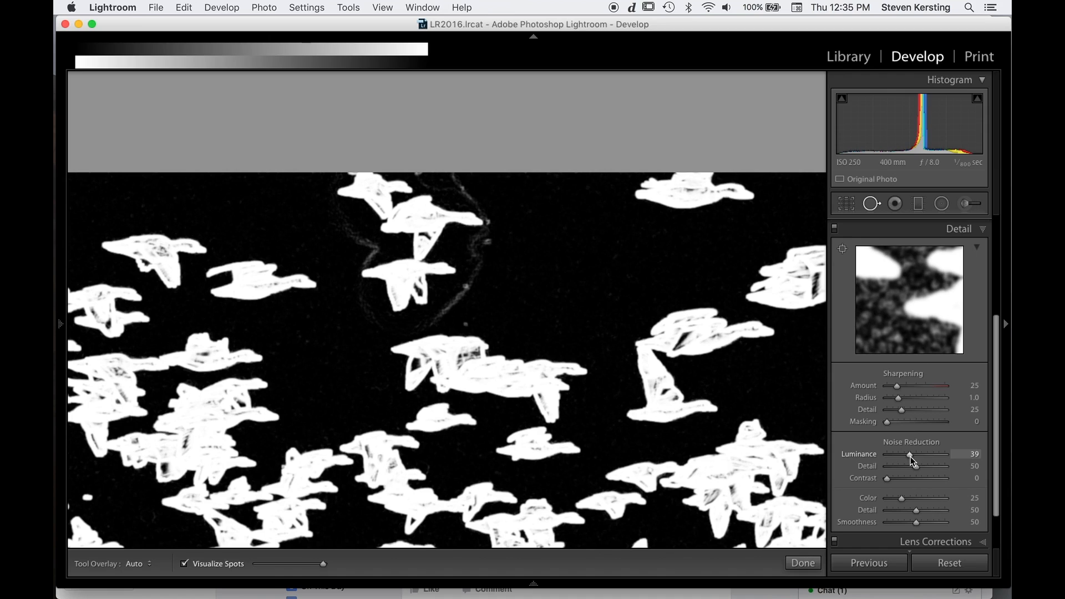
Apply an Adjustment Brush mask to the geese with Sharpness 100, brush size 100, Feather 0 and Auto Mask enabled.
click(873, 205)
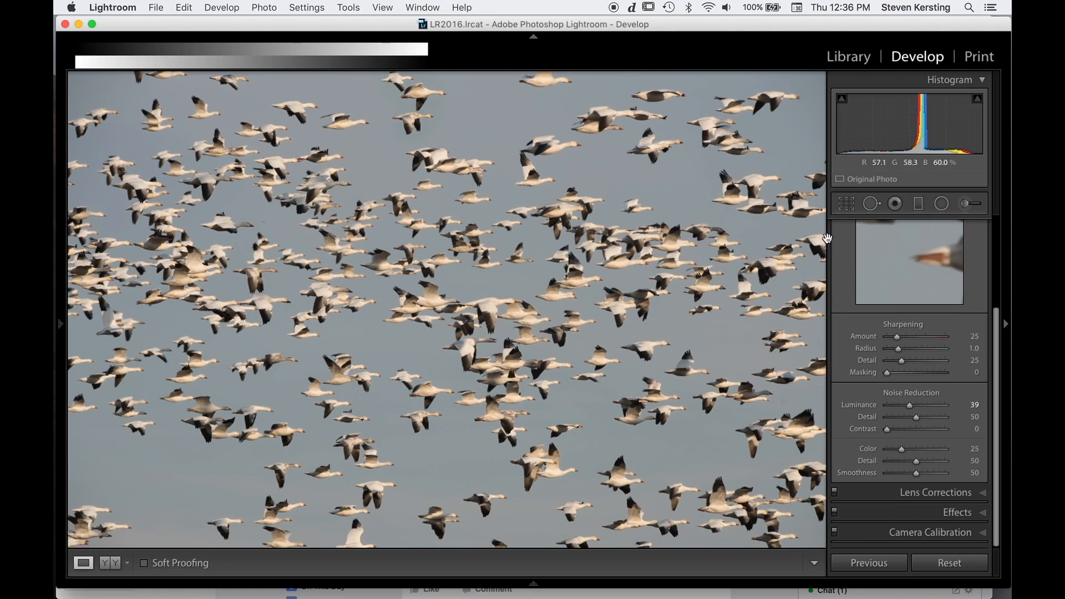
click(965, 204)
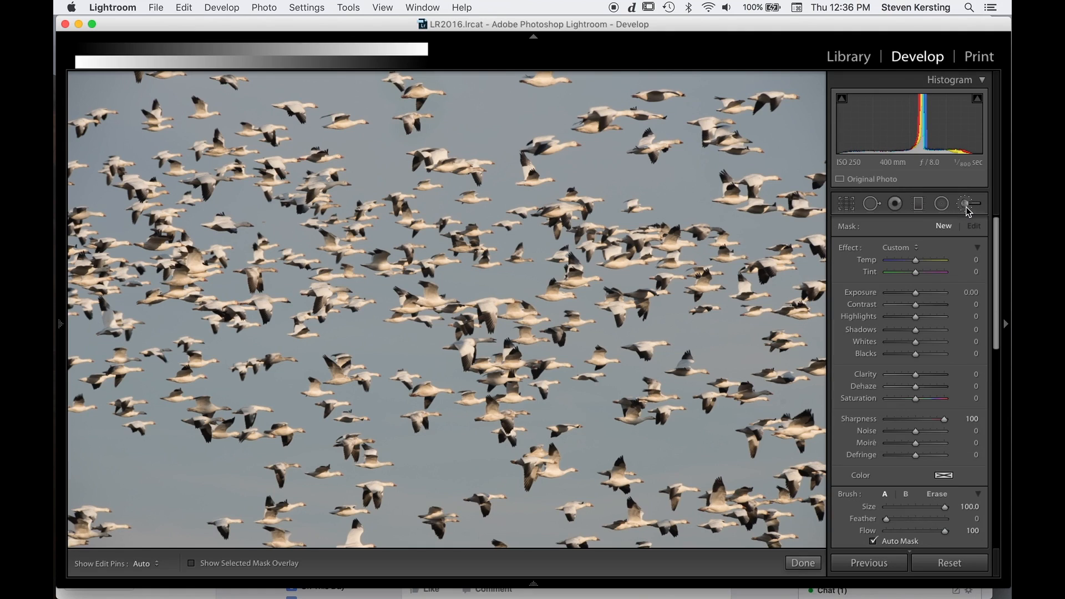
double_click(850, 249)
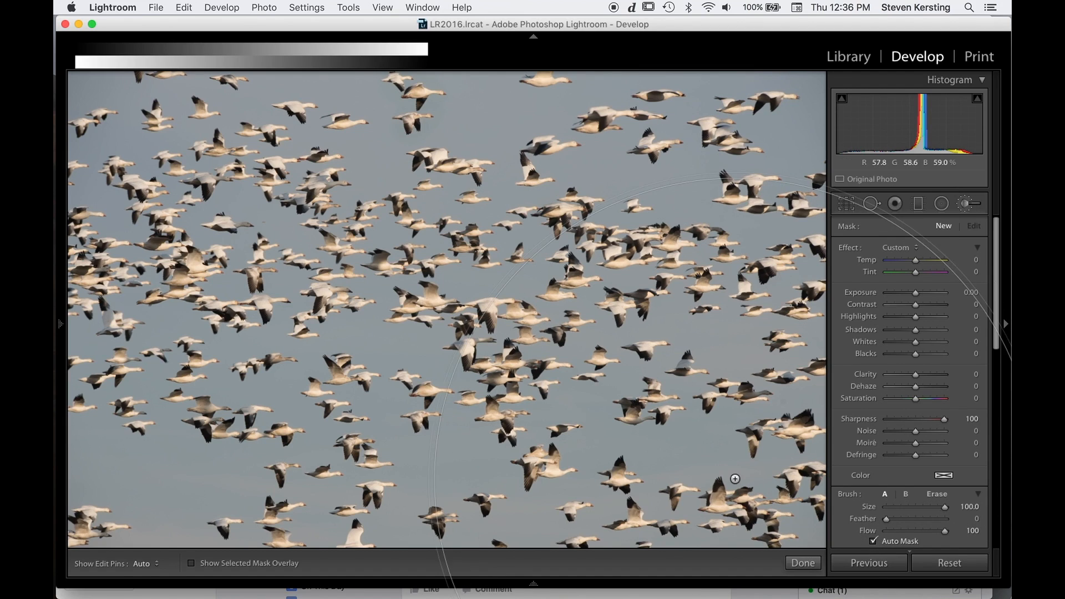
mouse_move(62, 327)
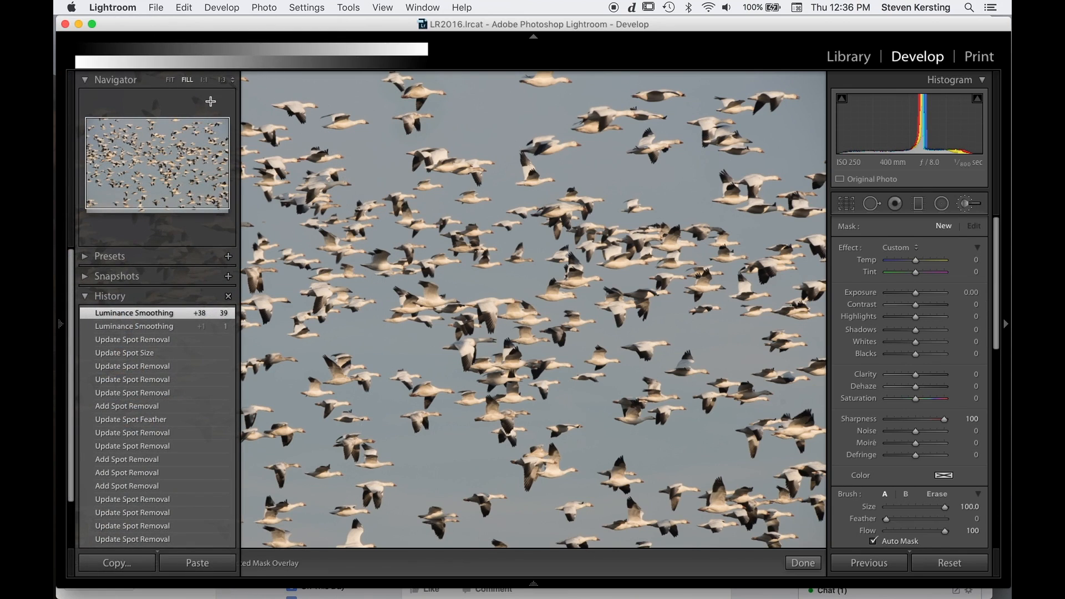
click(233, 82)
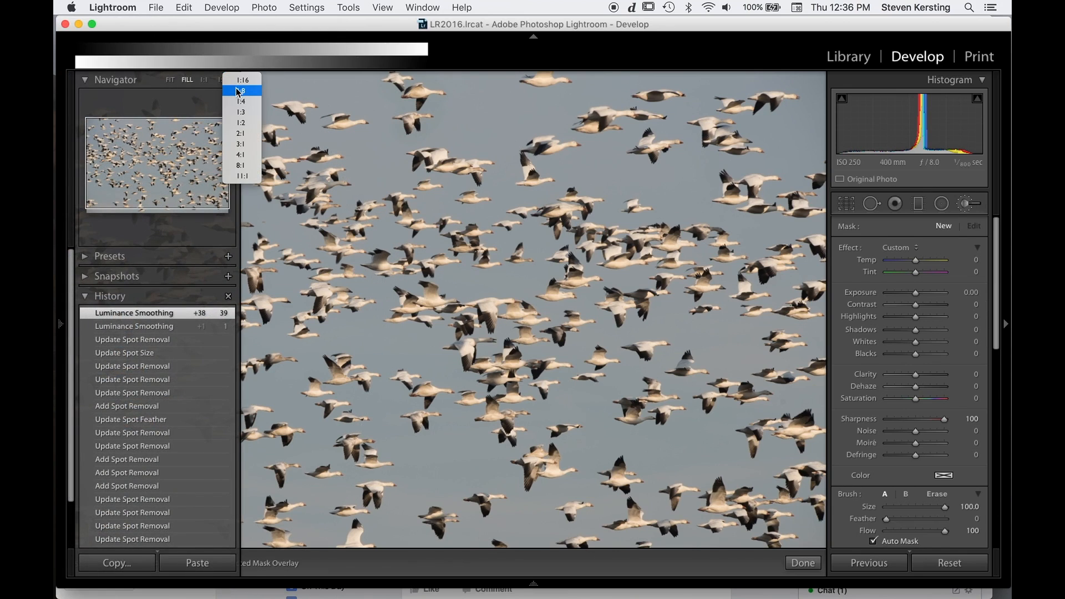
click(237, 90)
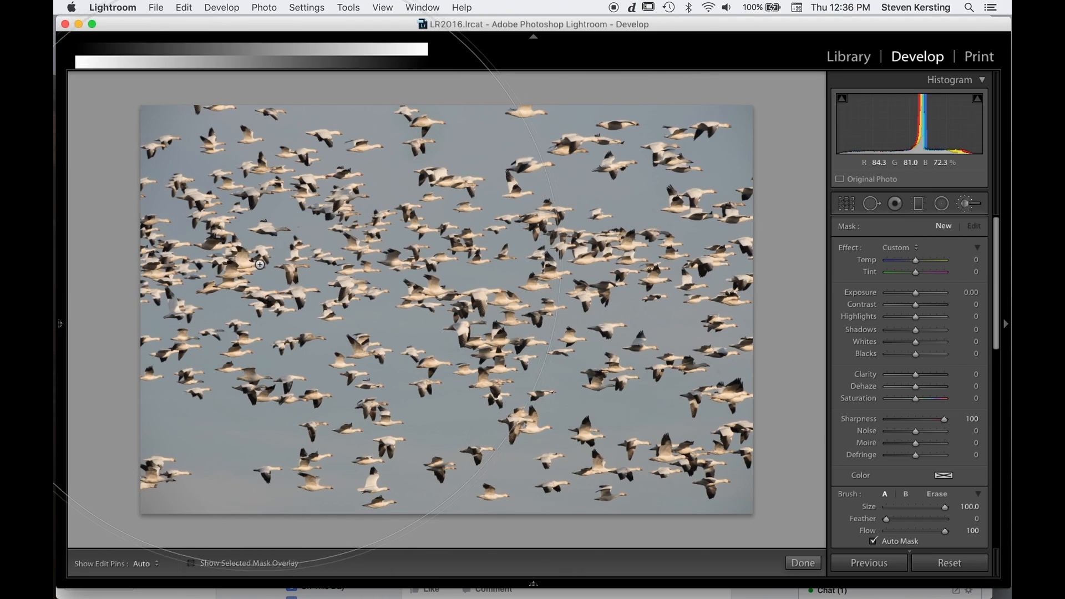
click(347, 283)
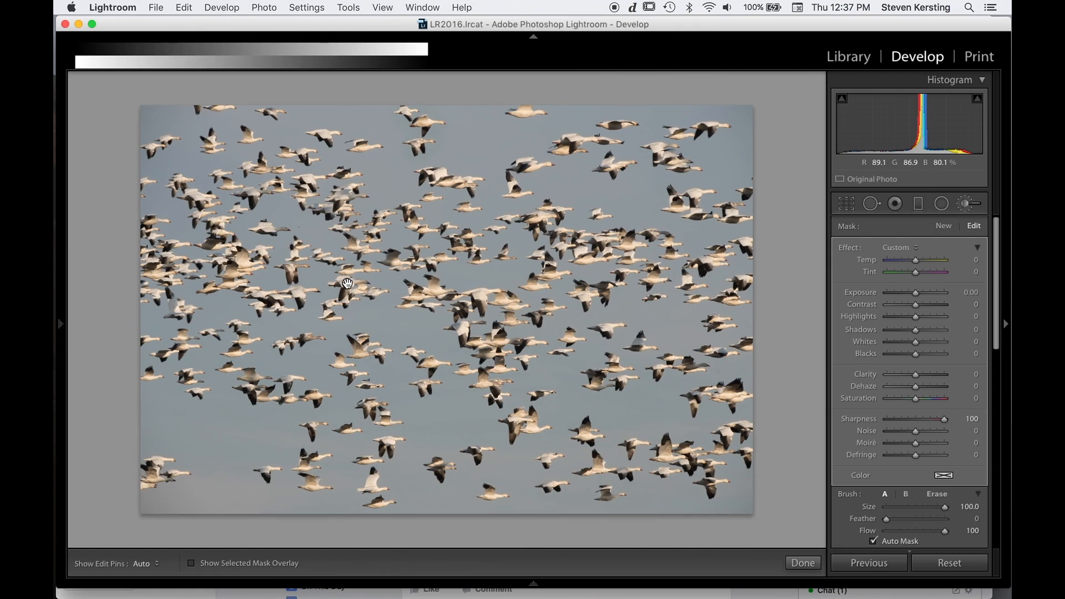
Check the sharpening mask's coverage of the geese and close the Adjustment Brush.
mouse_move(347, 283)
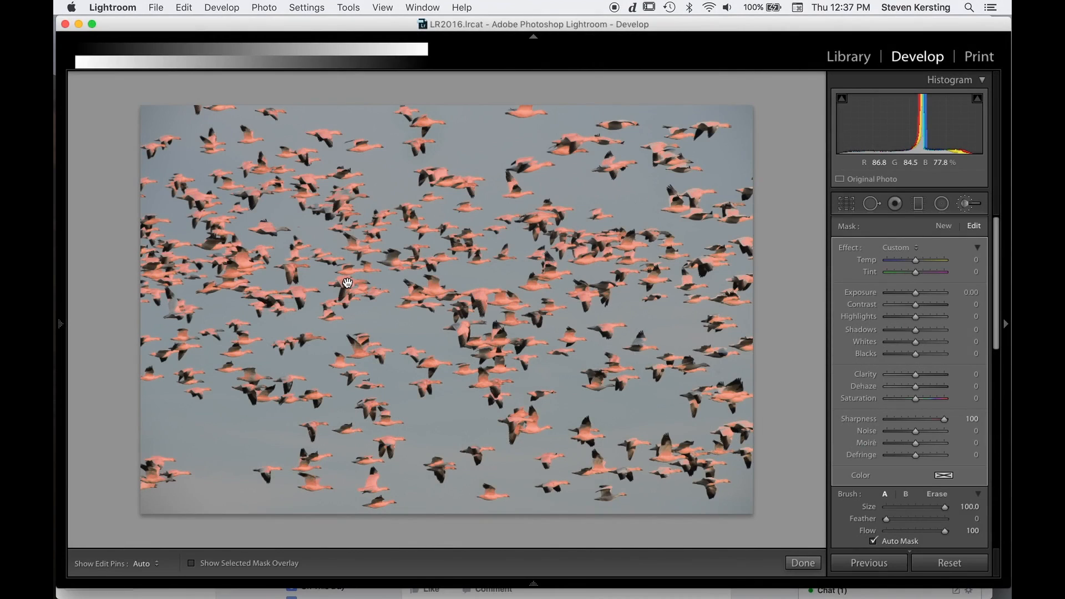
click(966, 206)
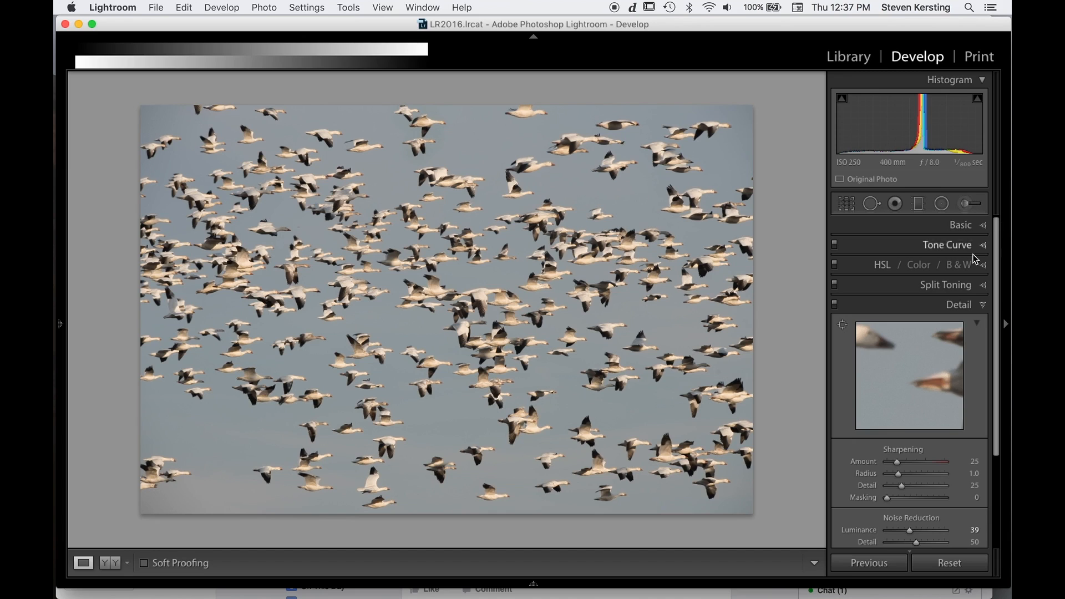
Switch to the photo of the owl in the tree hollow, inspect it close up and fit the whole image in view.
scroll(949, 339, down, 5)
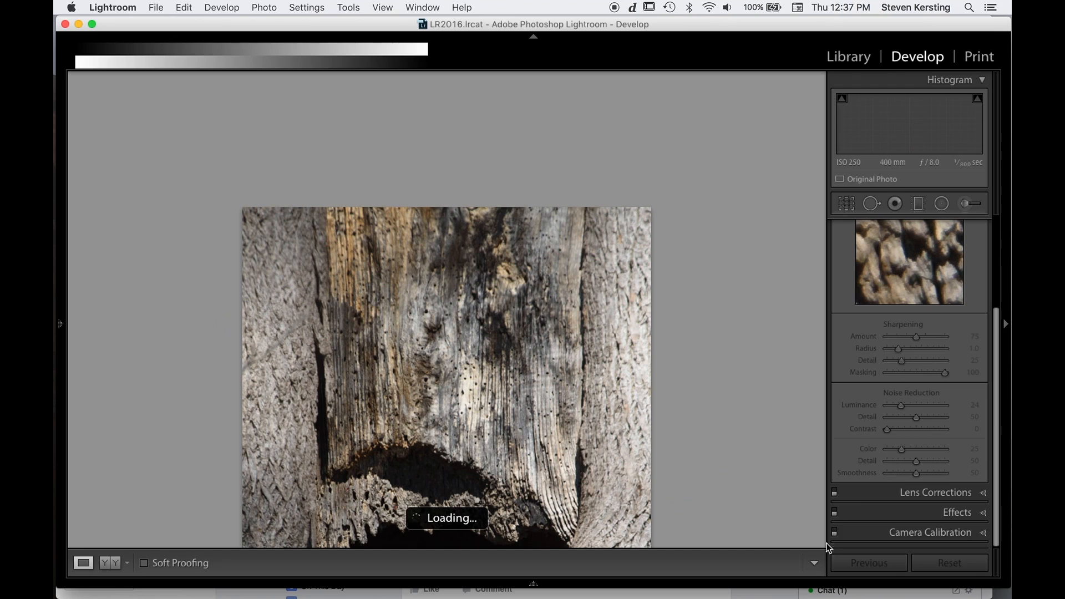
click(571, 382)
click(571, 382)
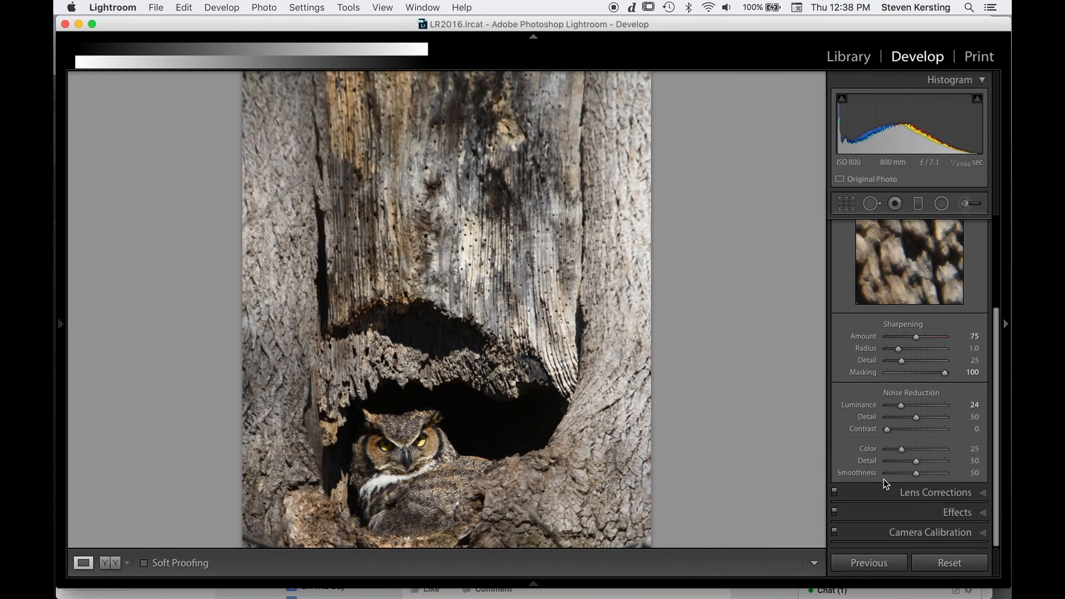
click(595, 386)
click(595, 386)
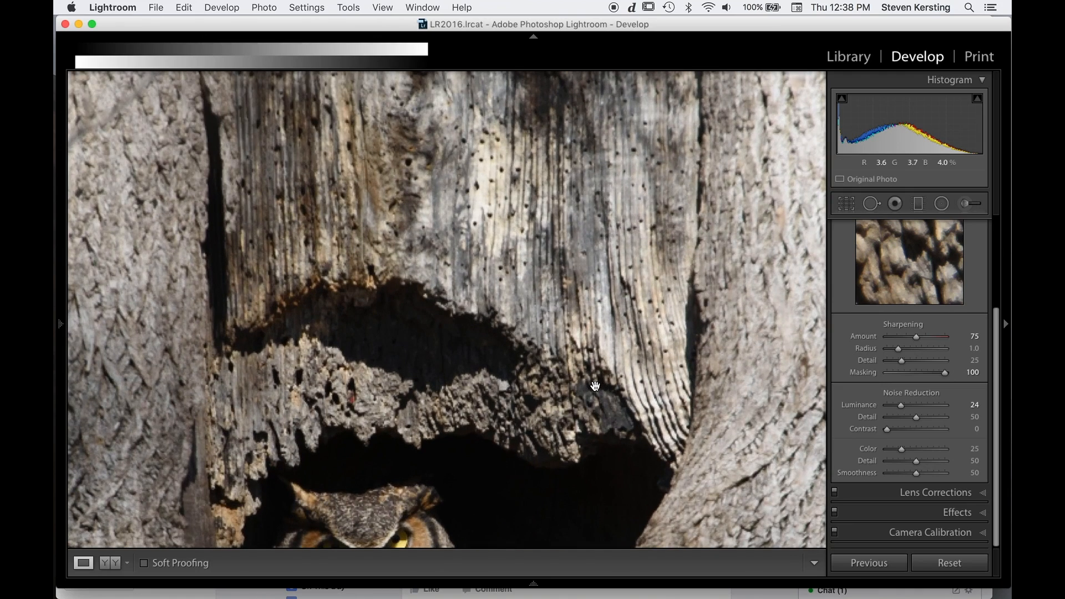
click(562, 222)
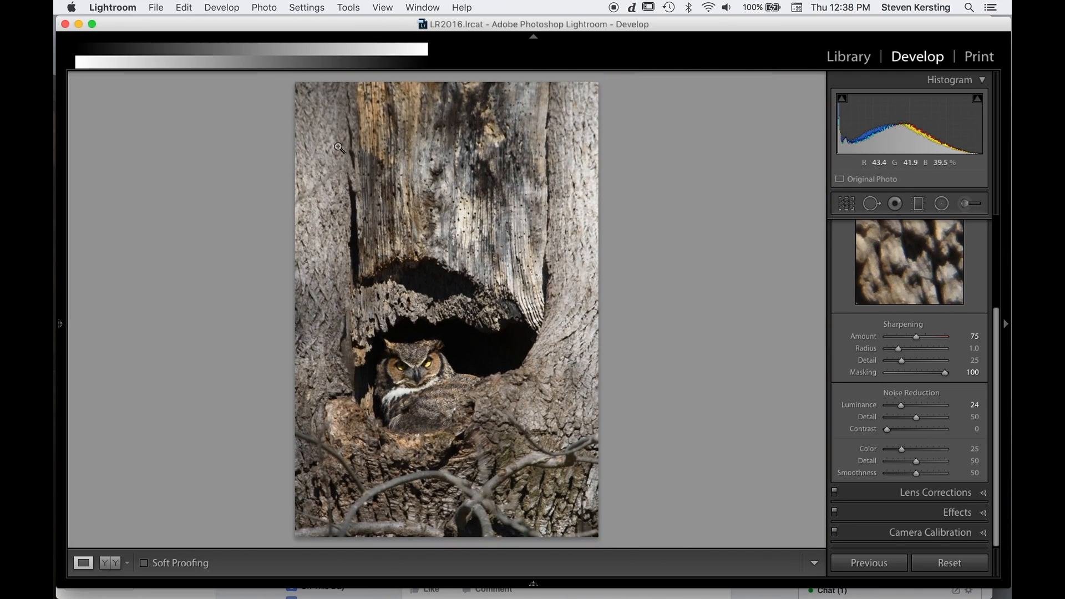
Open the manual lens corrections for the owl photo and set Distortion to +7.
click(944, 493)
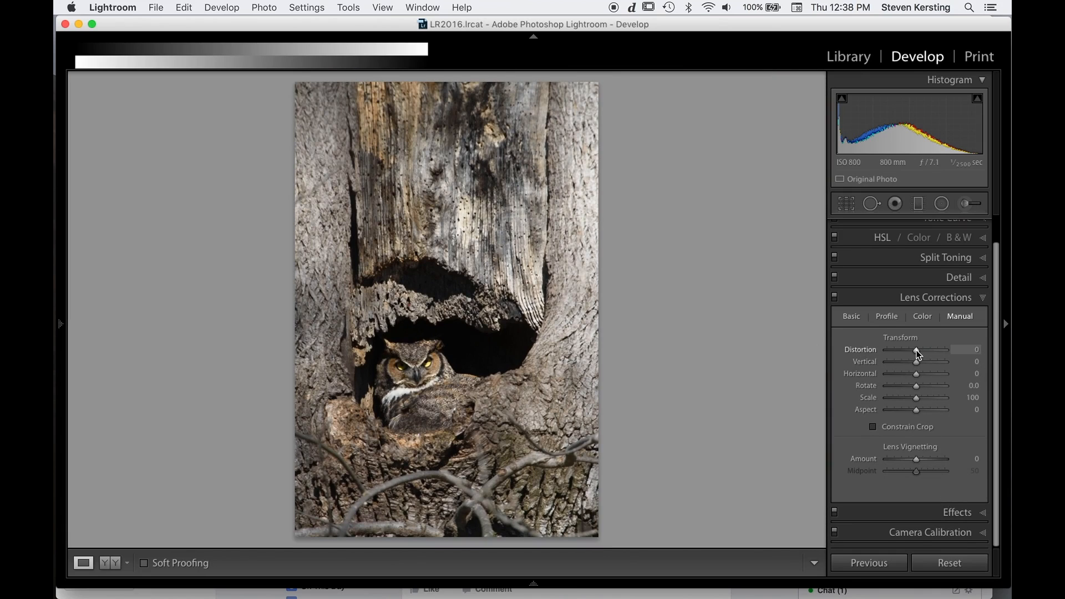
drag(918, 355, 917, 359)
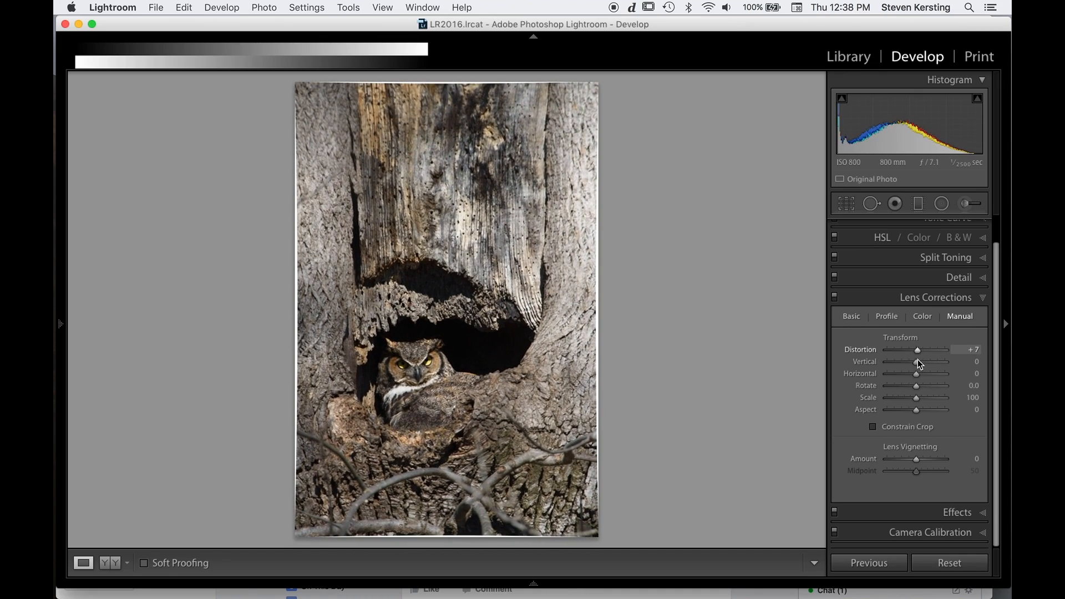
Set the owl photo's lens Distortion to -23, using the Crop tool's fine grid overlay as a guide, and close the Crop tool.
click(846, 205)
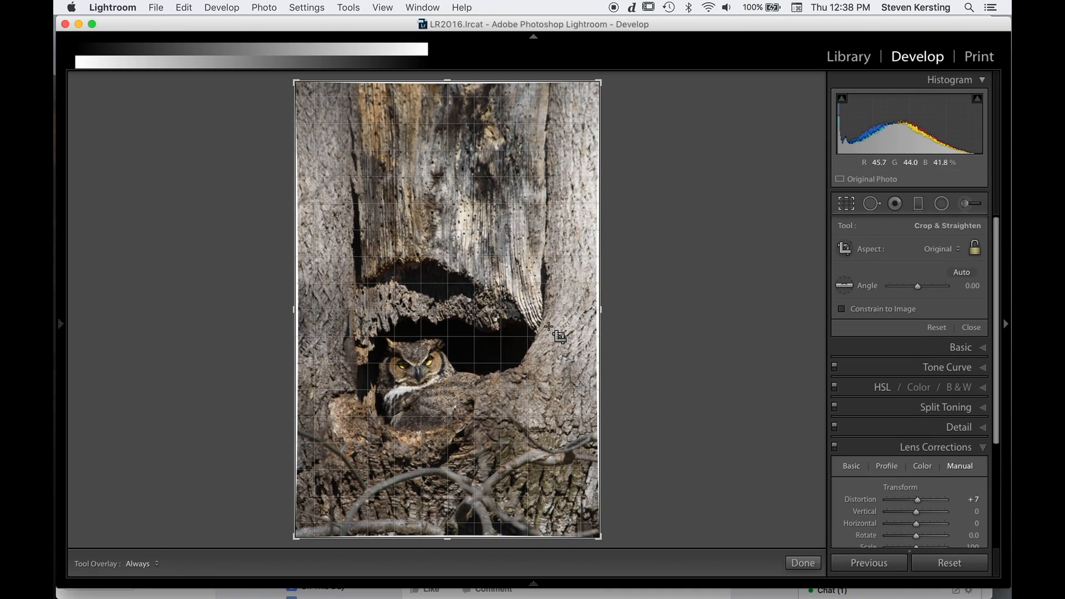
key(o)
key(o)
key(o)
key(o)
key(o)
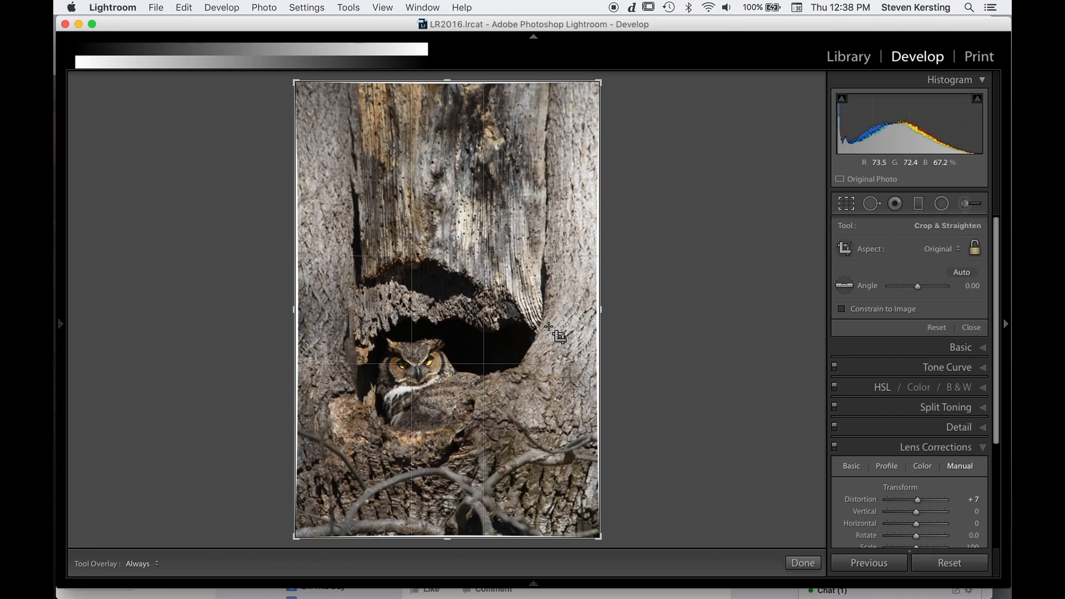
key(o)
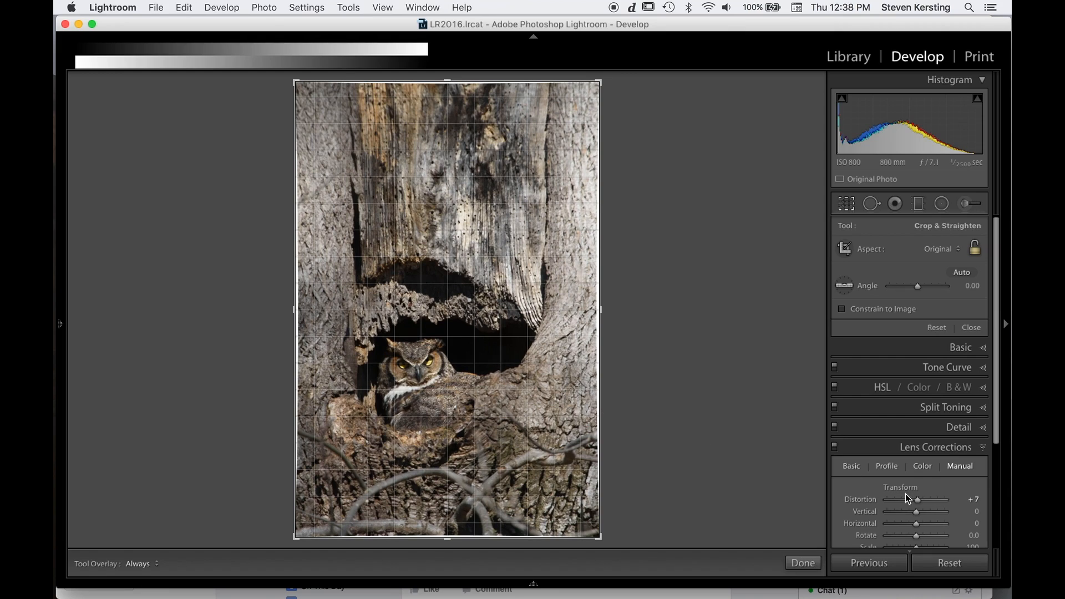
drag(919, 503, 908, 502)
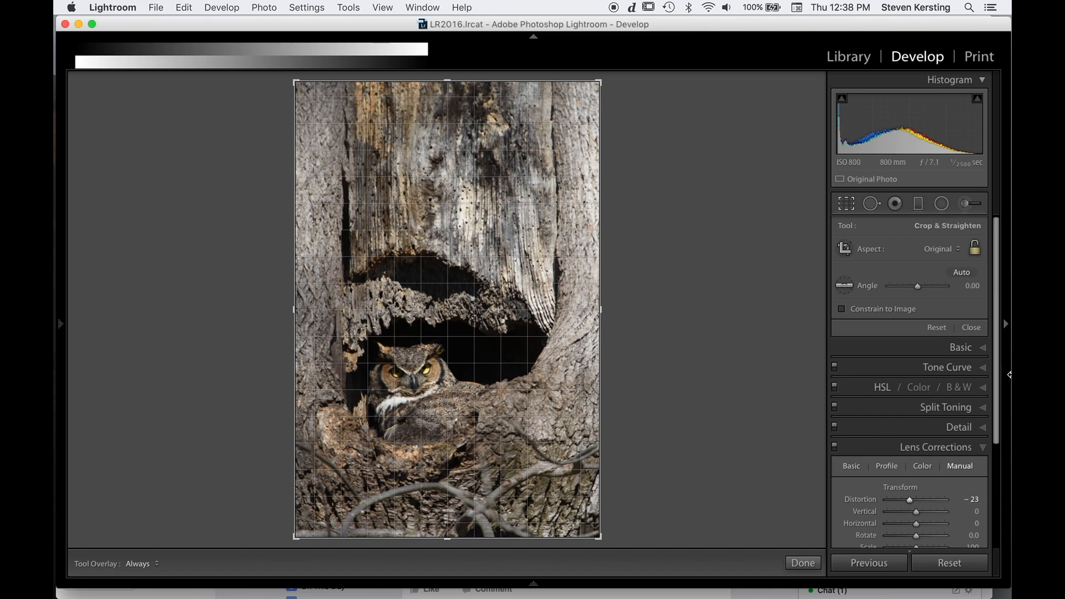
click(846, 208)
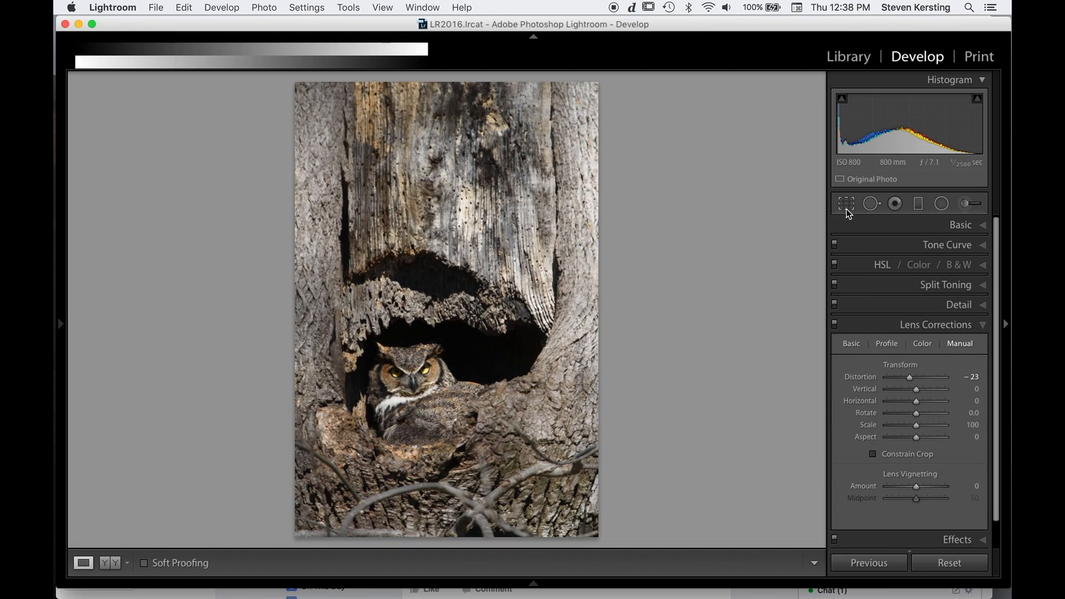